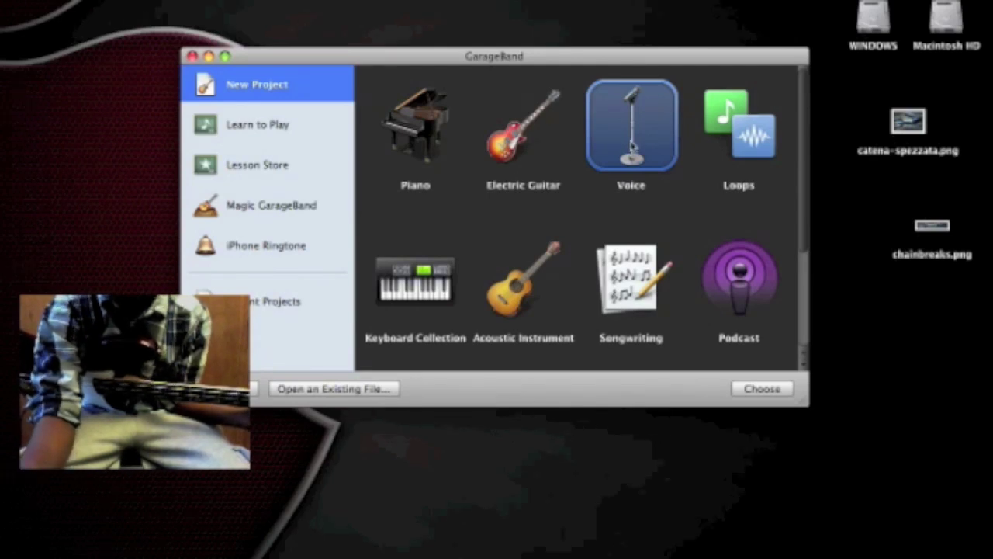
Step: Create the My Song 8 project from the Voice template and delete its Male Basic and Female Basic tracks
double_click(632, 145)
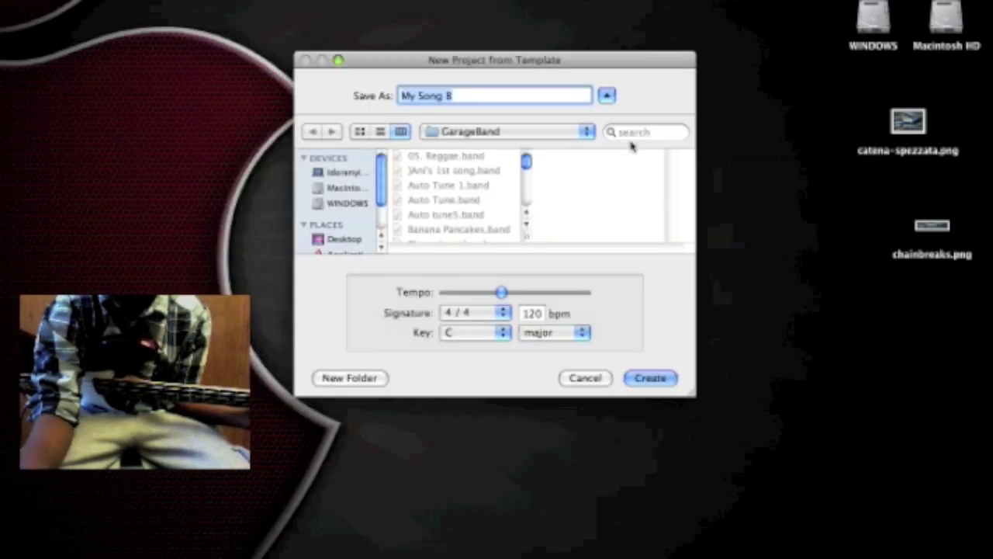
click(520, 94)
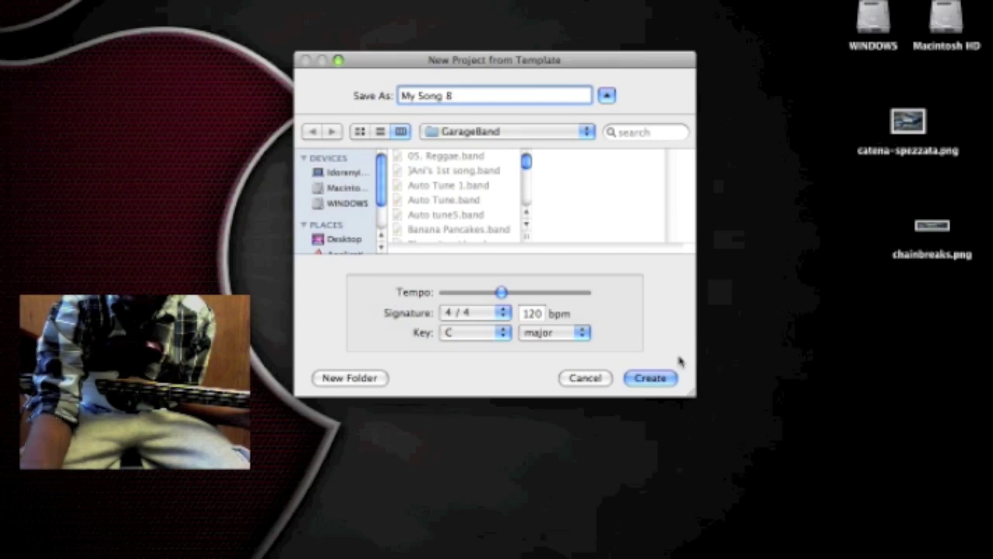
click(669, 379)
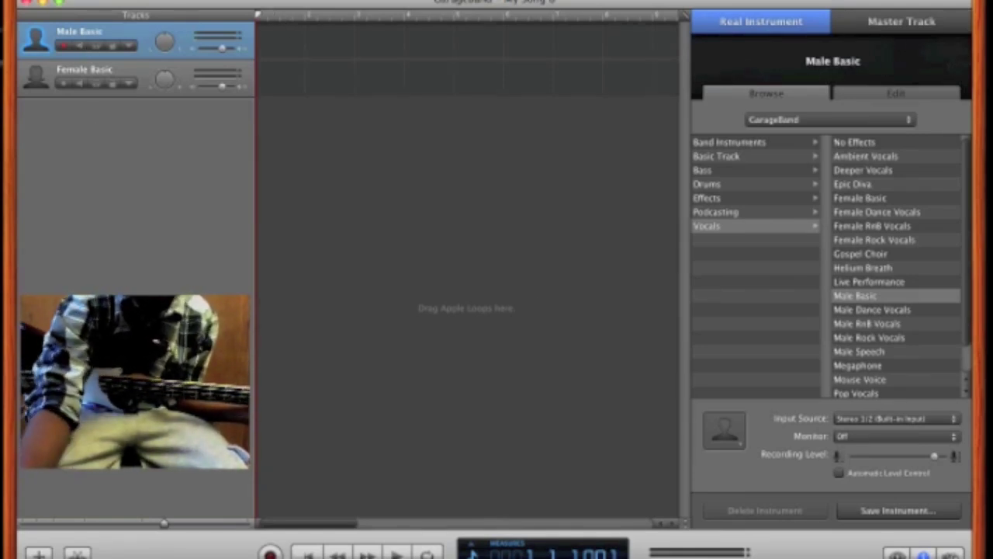
key(super+BackSpace)
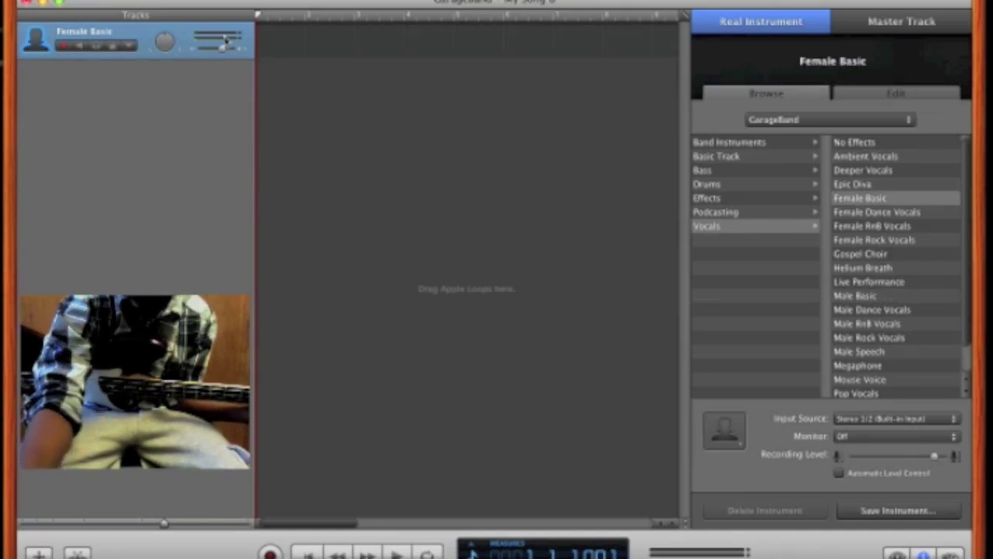
key(super+BackSpace)
Step: Add a Real Instrument track with No Effects and input Stereo 1/2
click(38, 553)
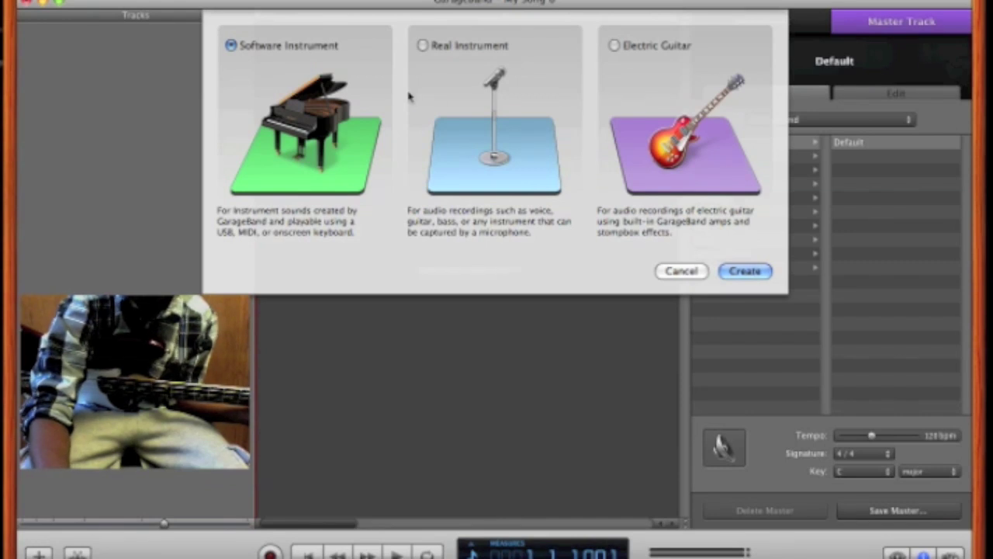
click(410, 97)
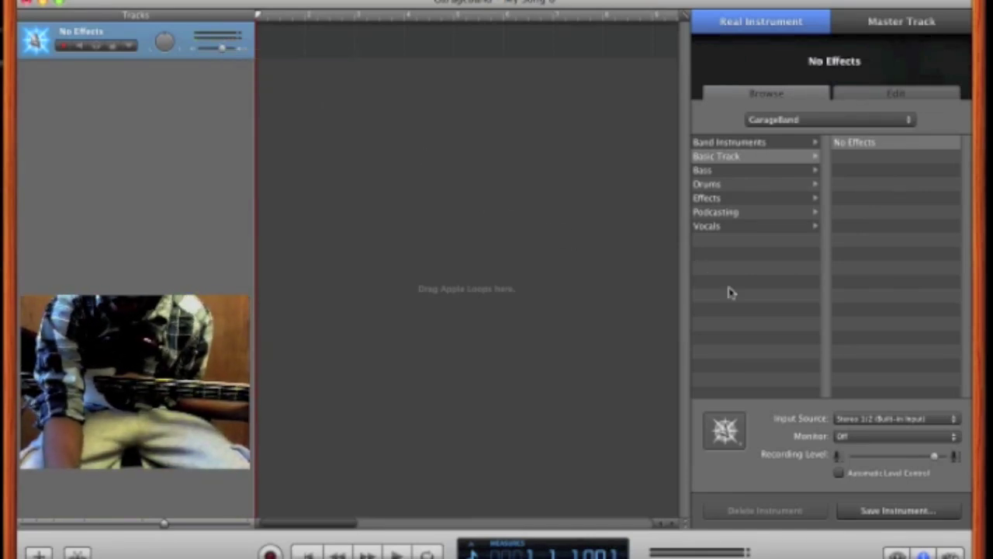
click(887, 439)
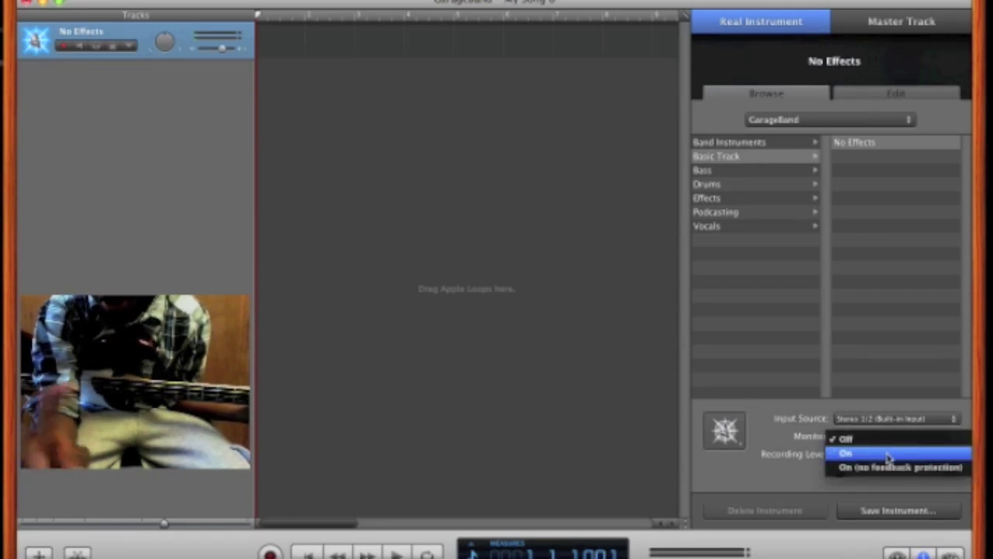
Step: Set the track's Monitor to On, check the Recording Level, and list the Bass presets
click(889, 456)
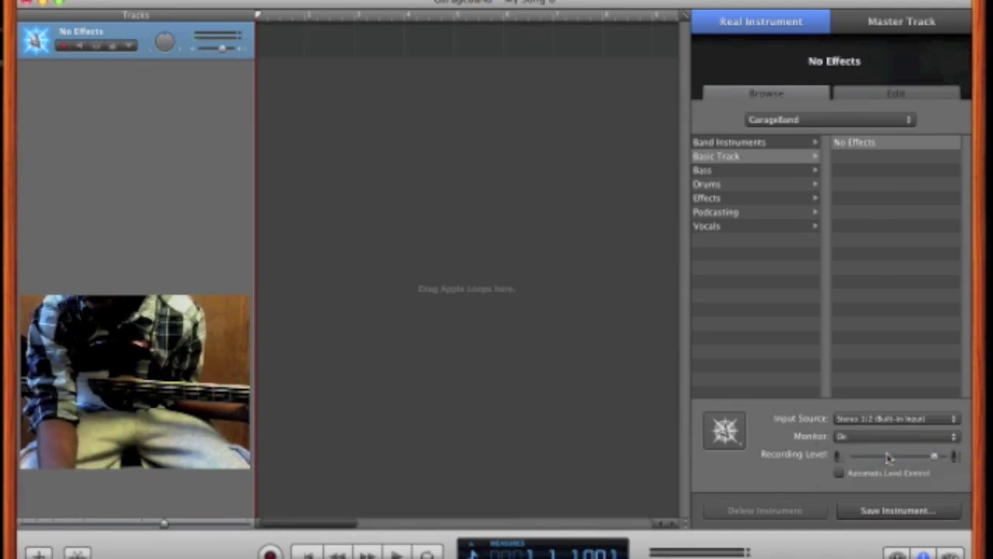
click(935, 457)
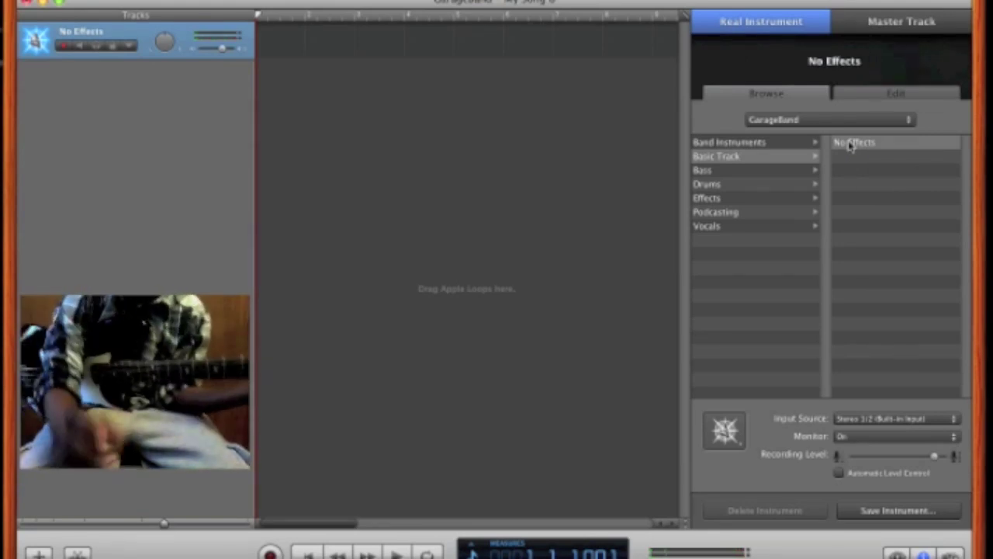
mouse_move(907, 77)
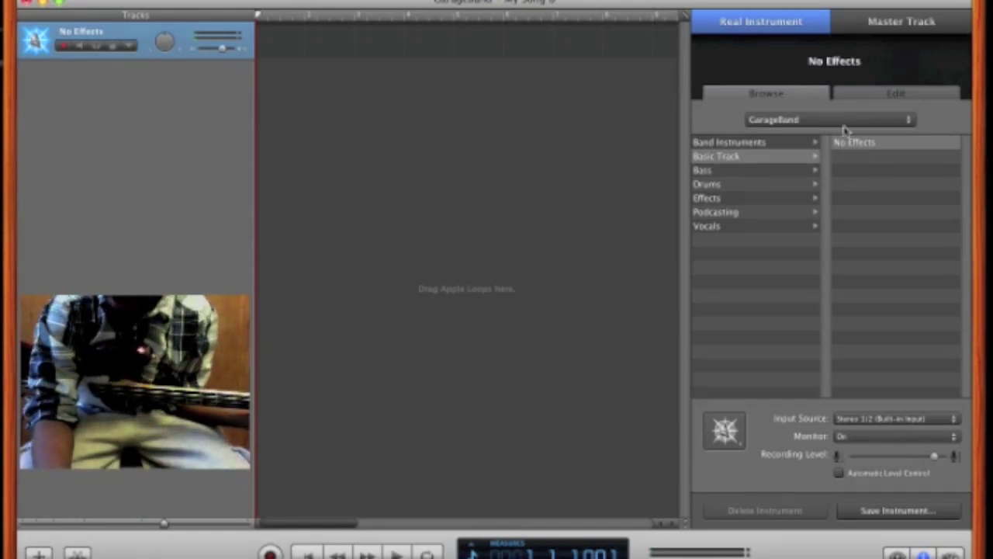
click(711, 171)
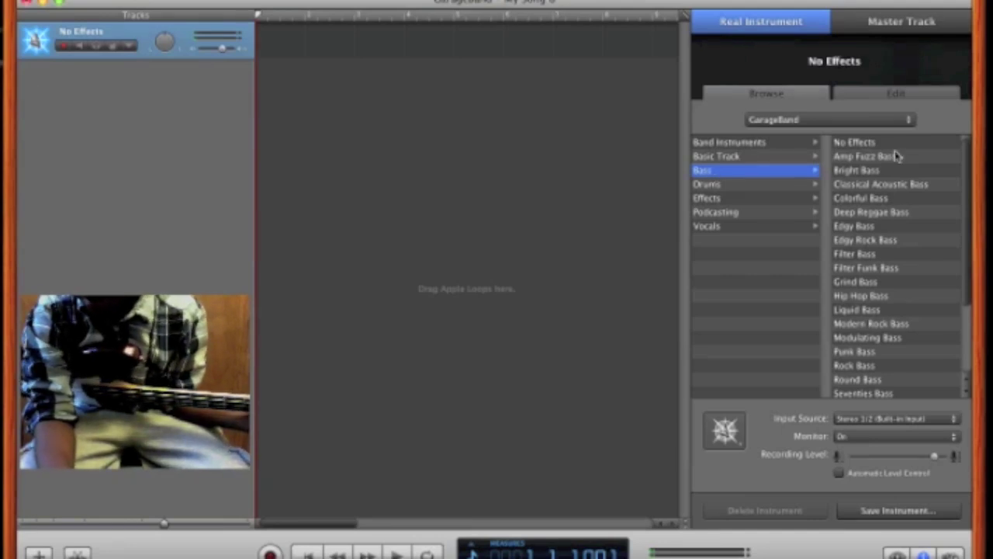
Step: Apply Punk Bass and view its Noise Gate, Compressor, Amp Simulation and Visual EQ chain
scroll(897, 156, down, 3)
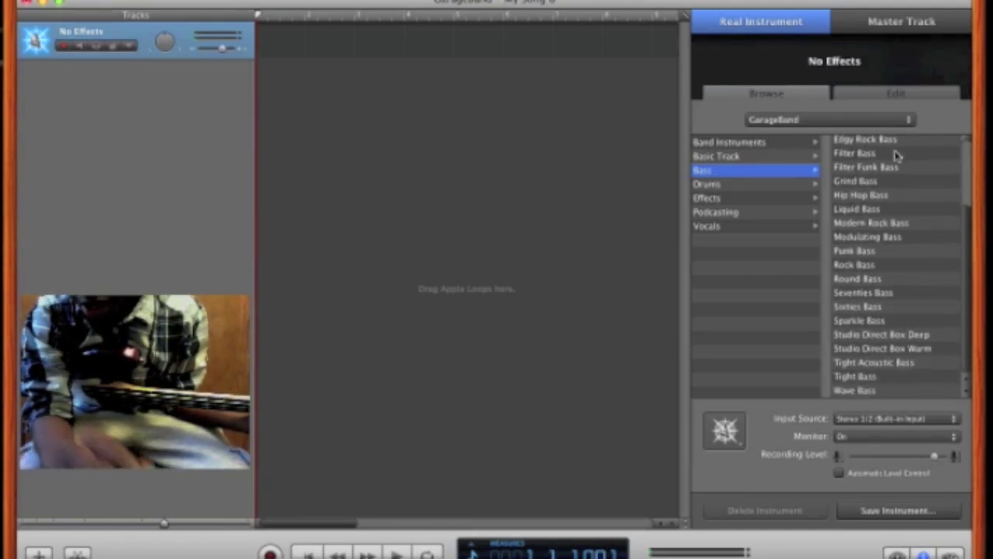
scroll(896, 156, up, 3)
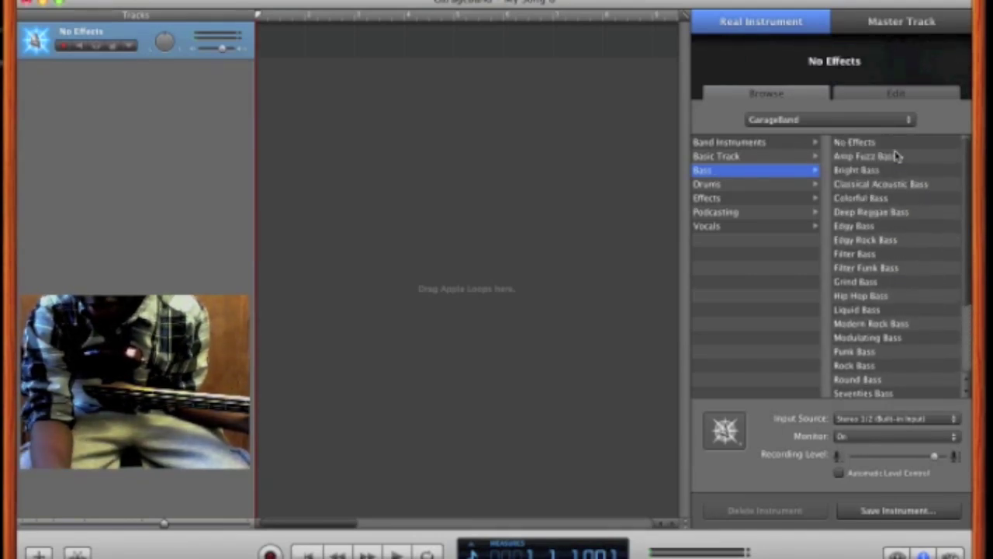
scroll(897, 156, down, 3)
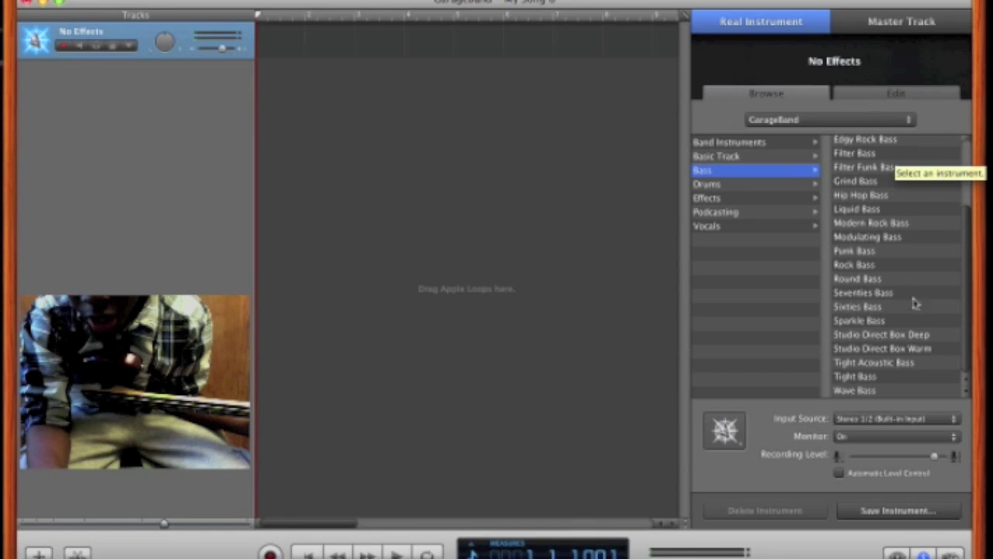
click(860, 255)
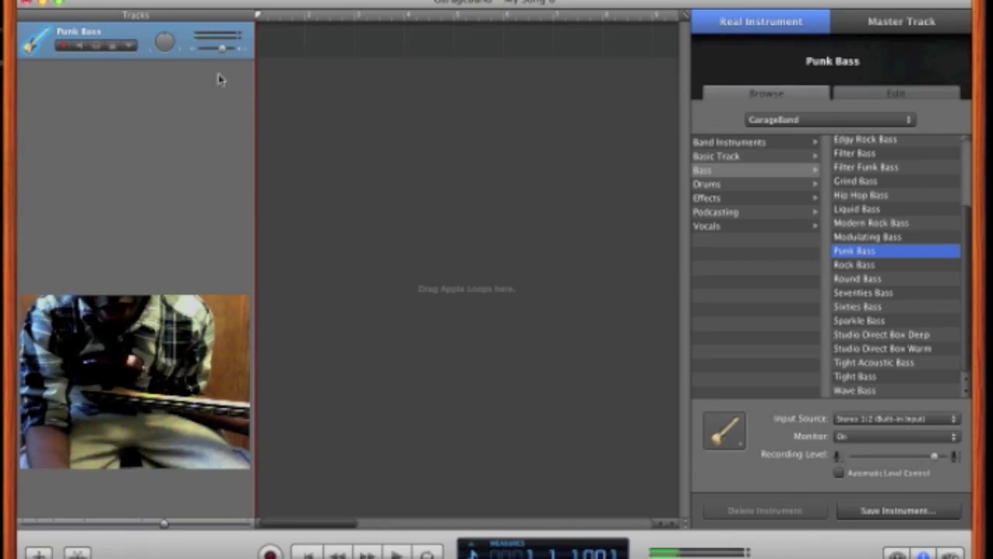
click(885, 95)
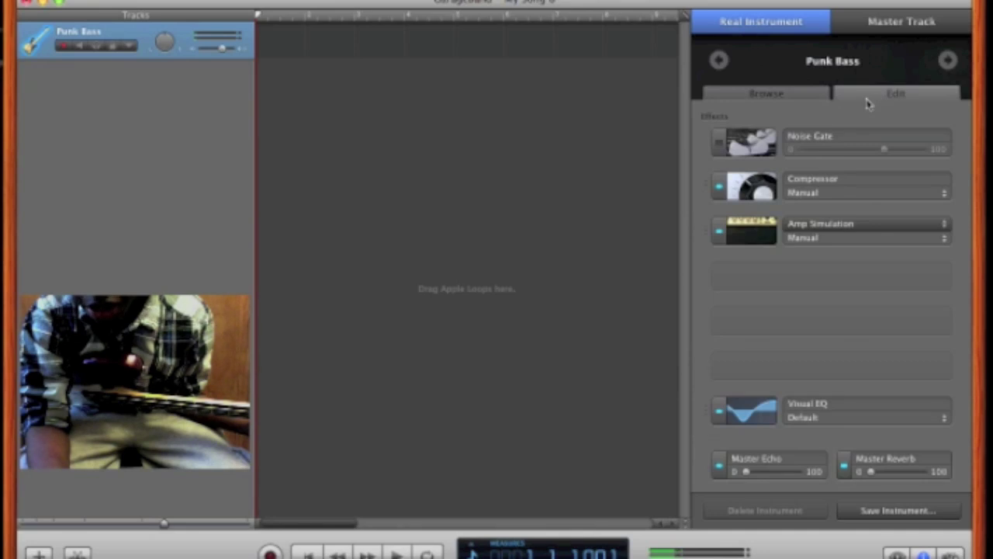
Step: Try the Grind Bass preset, then apply Modulating Bass and inspect its Phaser effect chain
click(764, 93)
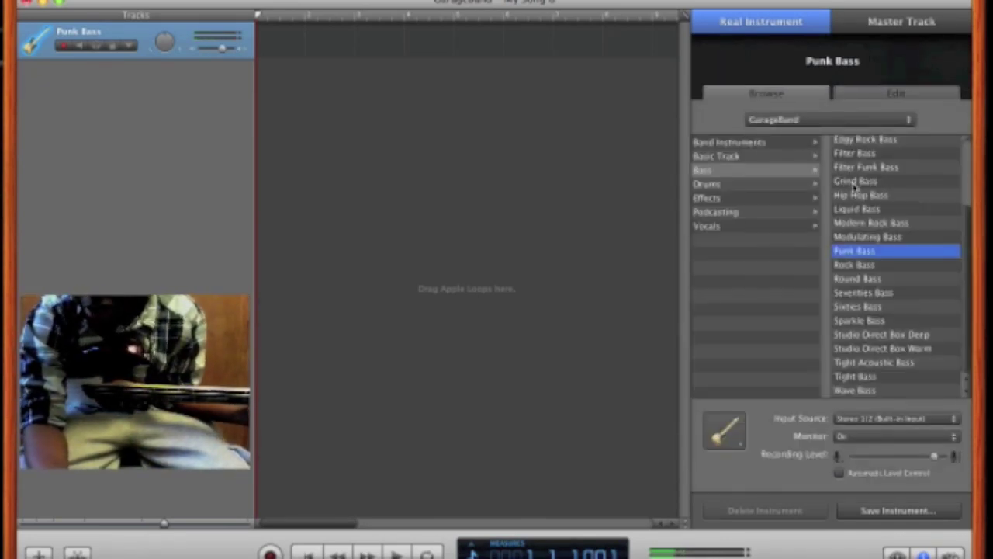
scroll(854, 180, up, 1)
scroll(854, 180, up, 1)
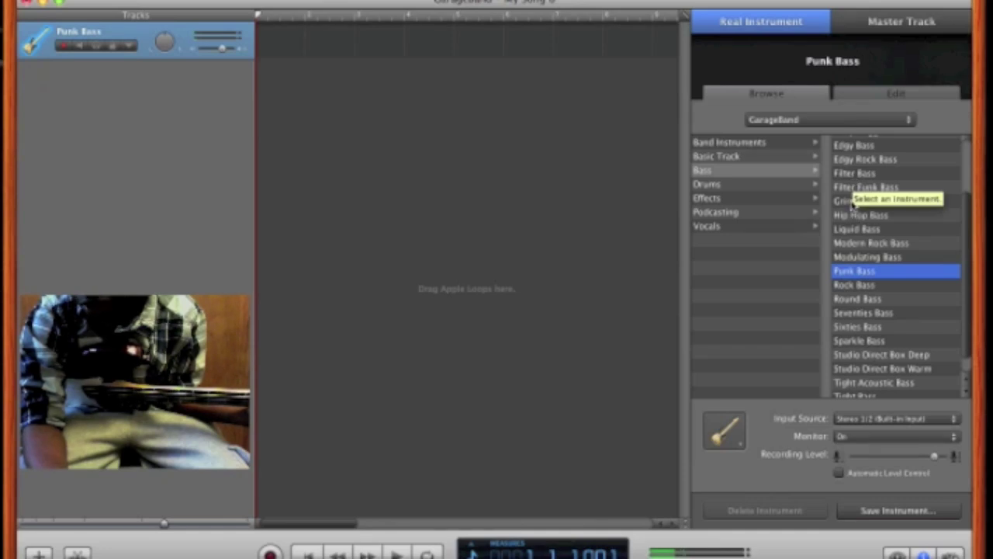
click(854, 202)
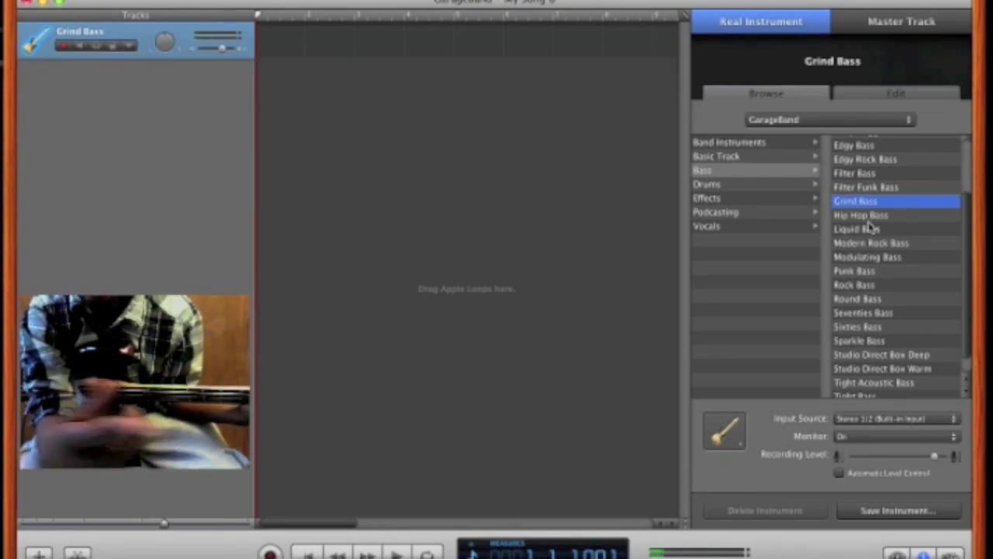
scroll(871, 227, down, 2)
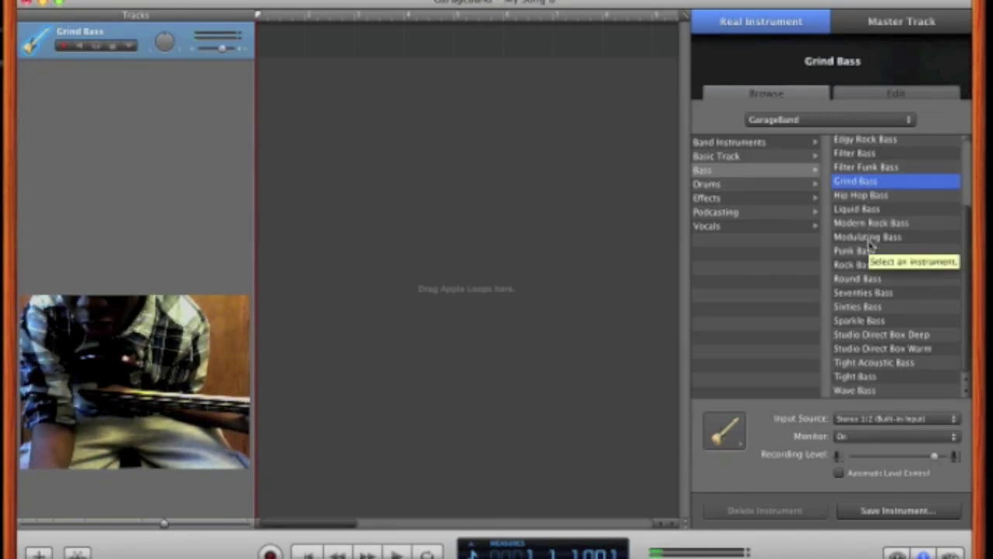
click(869, 239)
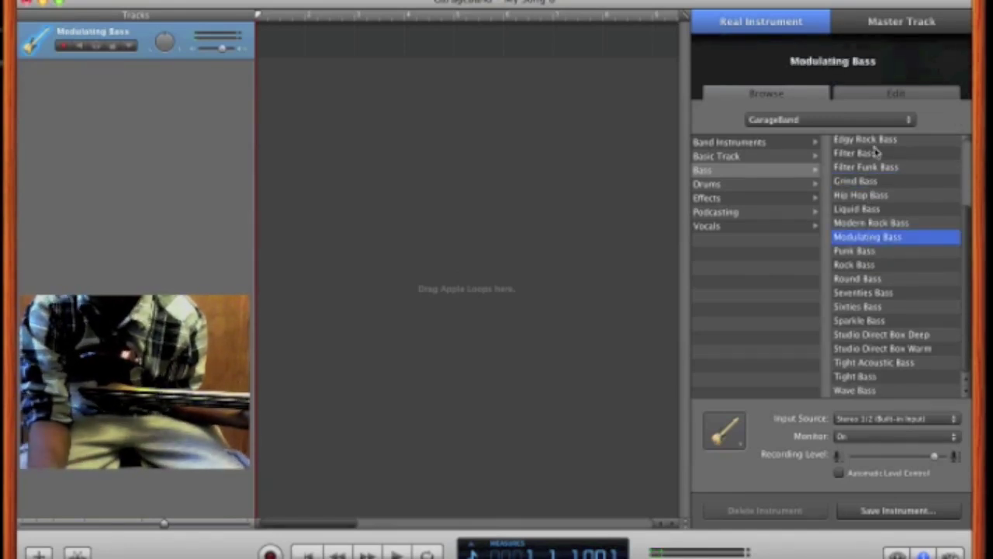
click(869, 95)
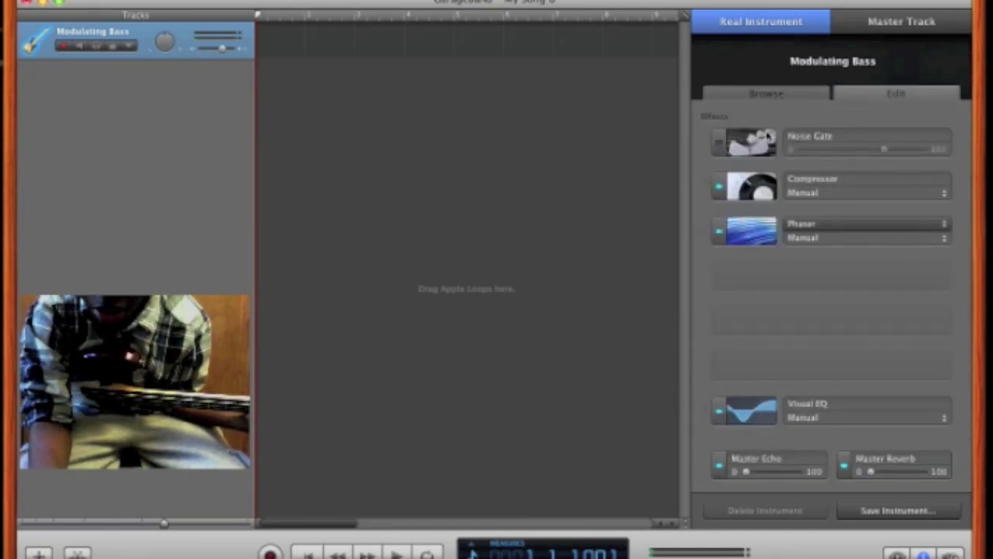
click(758, 94)
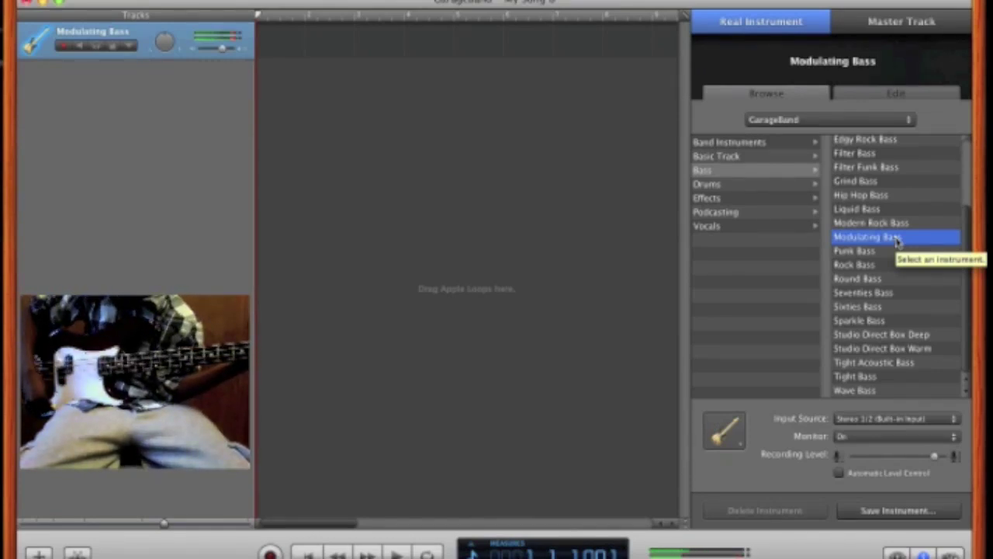
Step: Raise the speaker volume and switch the track to the Wave Bass preset
key(XF86AudioRaiseVolume)
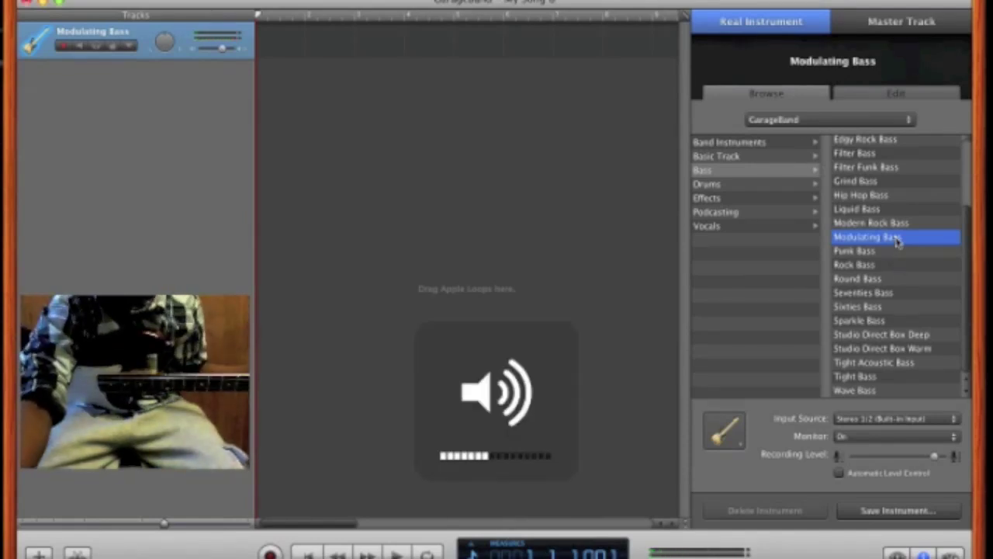
key(XF86AudioRaiseVolume)
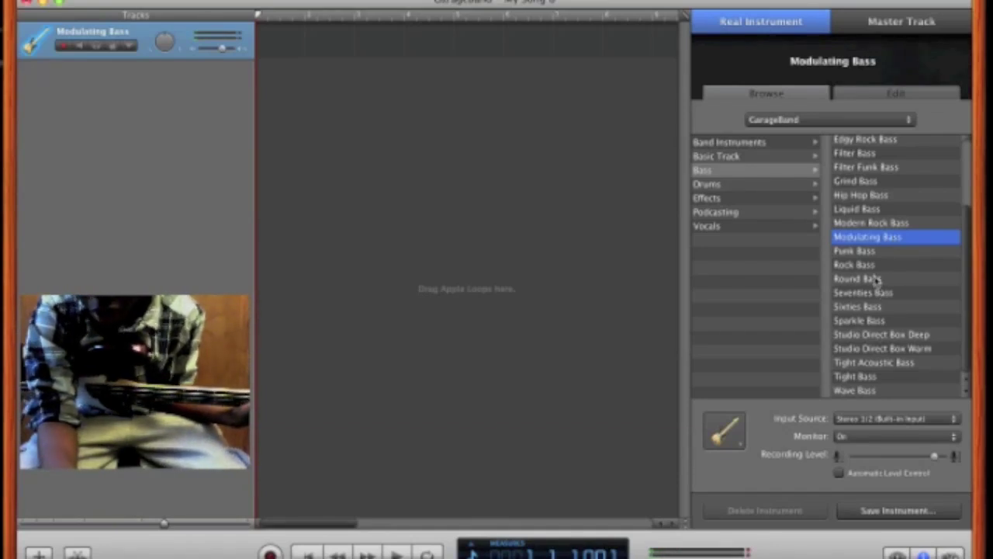
click(870, 391)
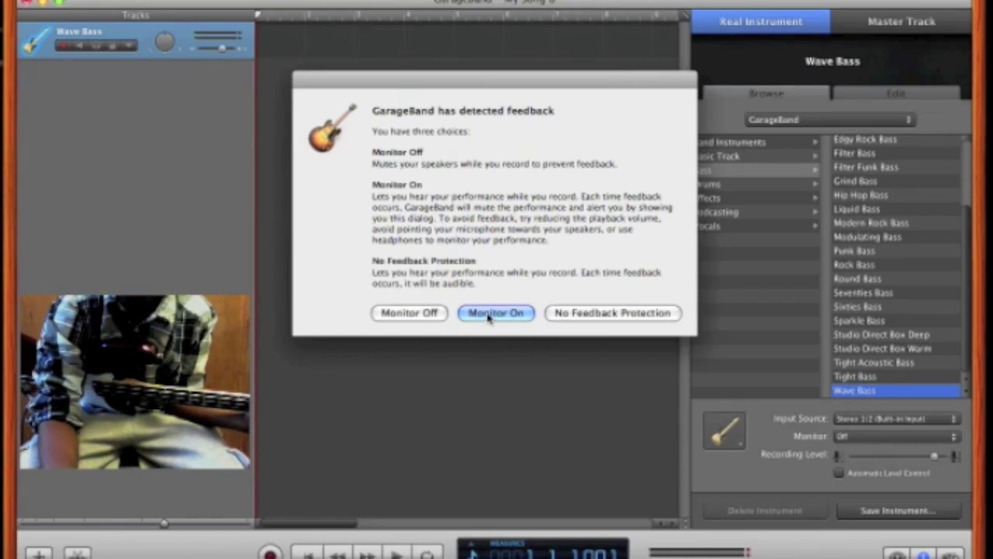
Step: Keep monitoring On at the feedback warning, with the Wave Bass track's Bass presets shown
click(489, 313)
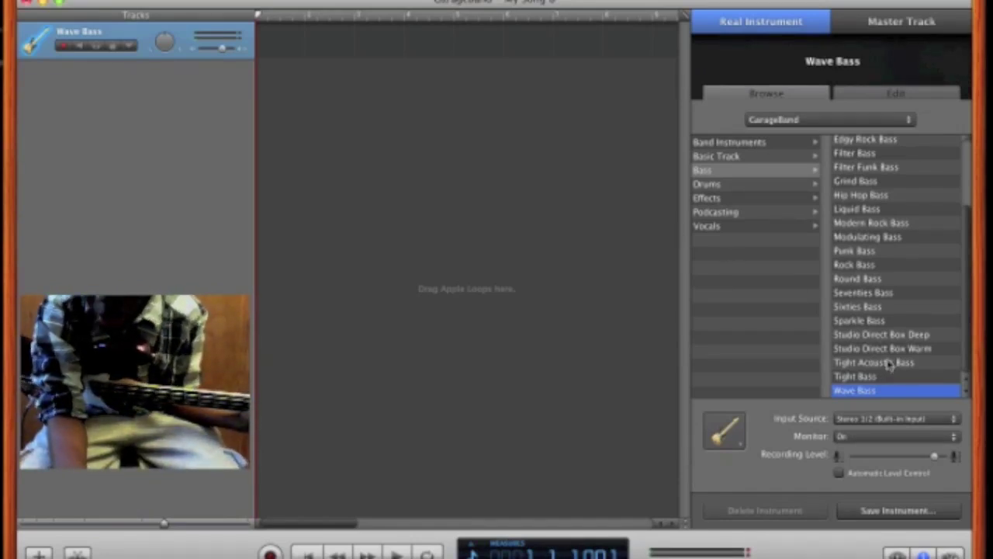
scroll(889, 362, up, 1)
scroll(889, 362, up, 6)
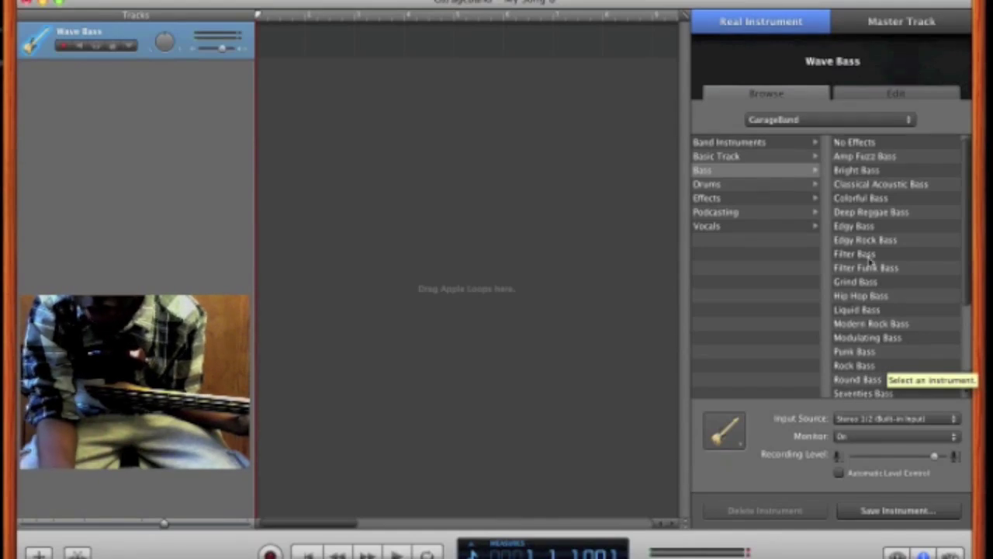
scroll(863, 325, down, 5)
scroll(863, 324, up, 5)
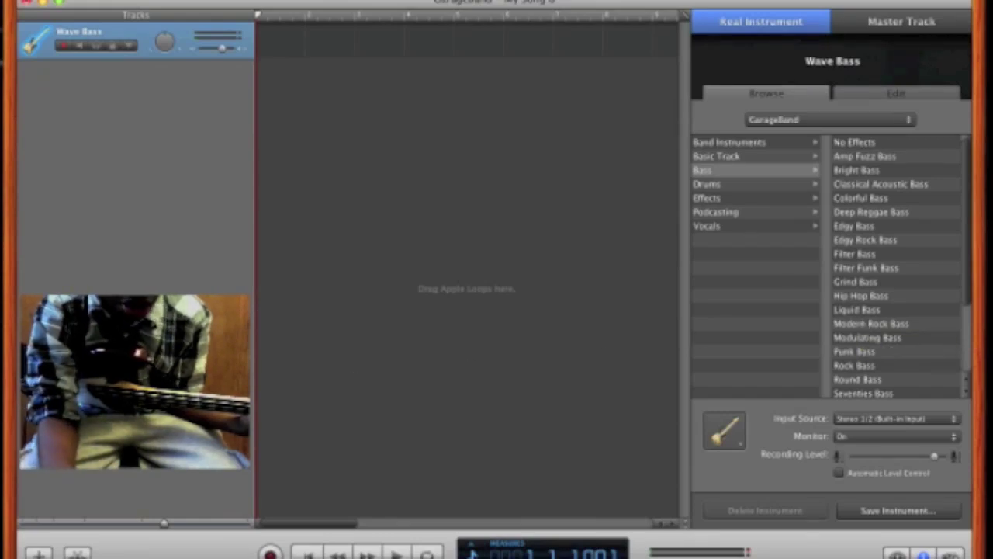
Step: Add a second Real Instrument track using the Bass > No Effects setting
click(39, 553)
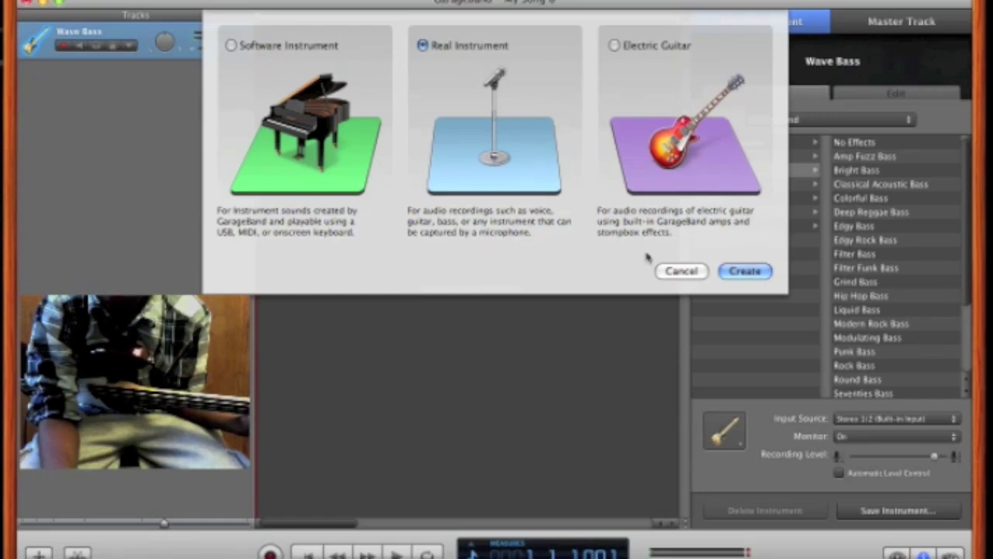
click(743, 271)
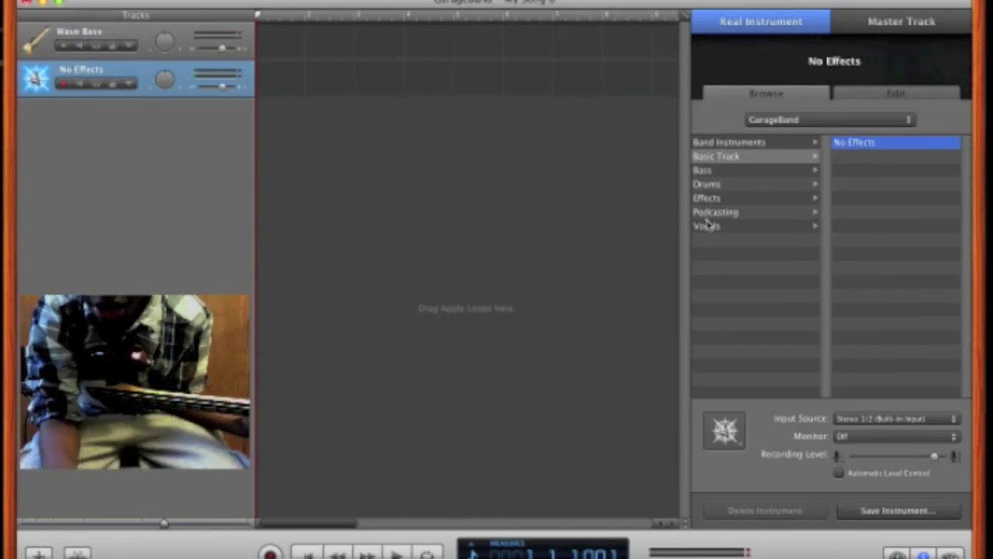
click(723, 177)
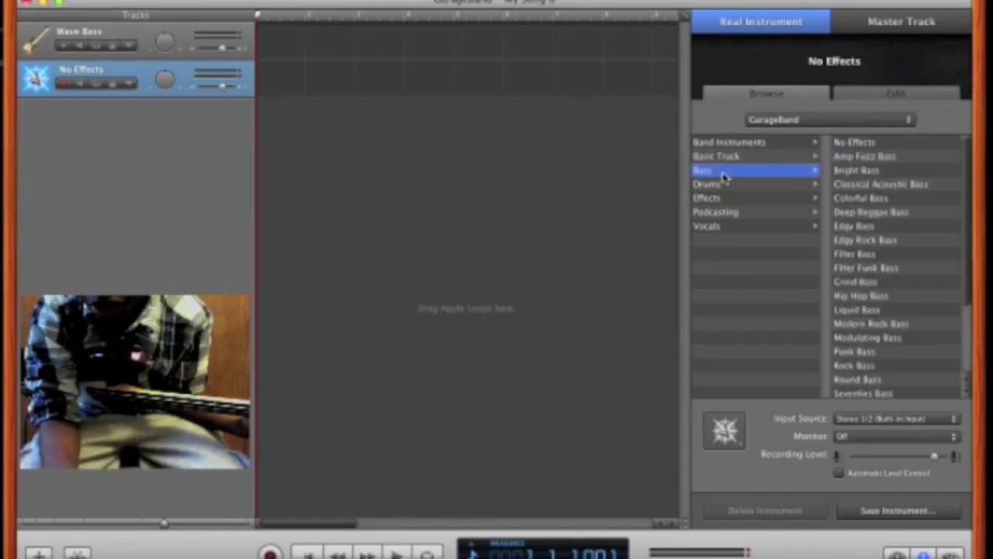
click(857, 146)
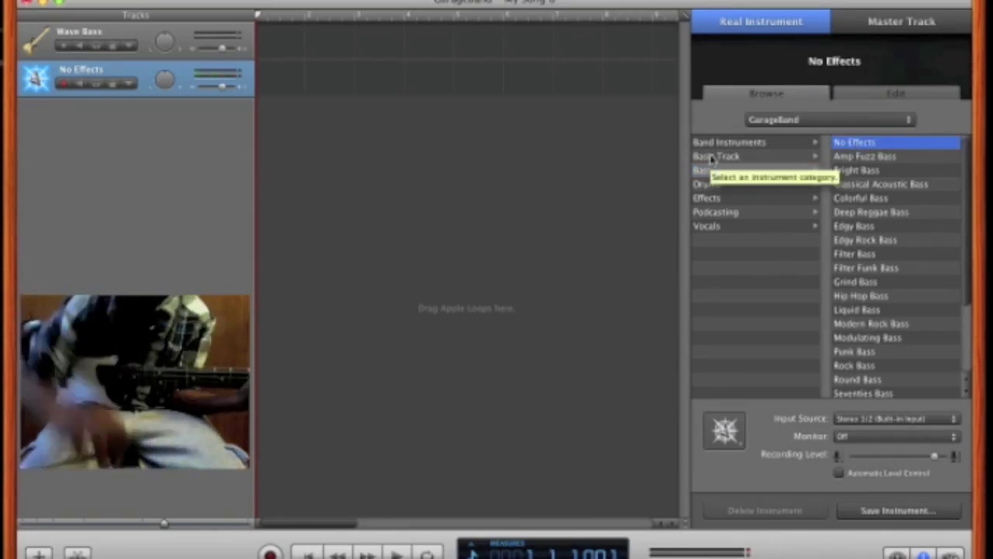
Step: Turn the new track's input monitoring On and raise the playback volume
click(846, 439)
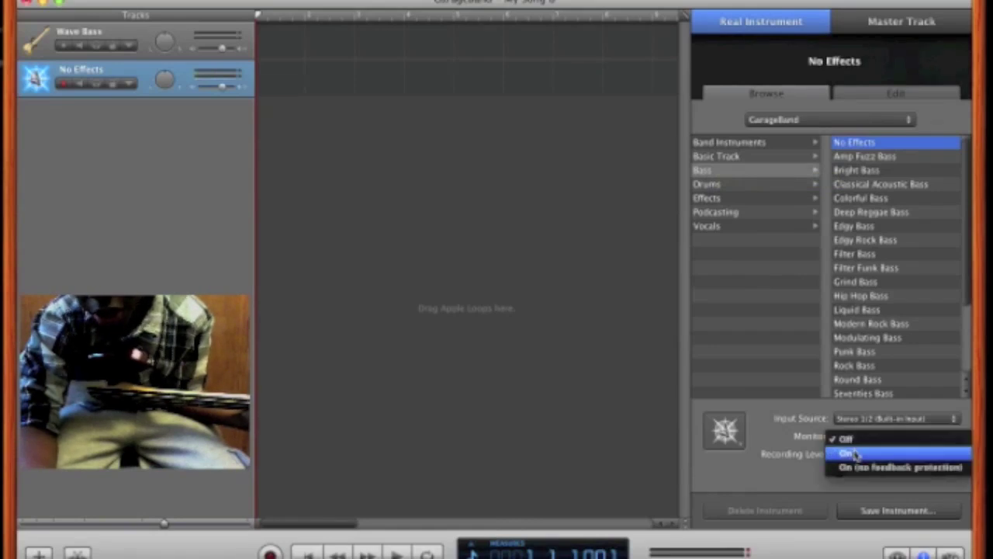
click(854, 454)
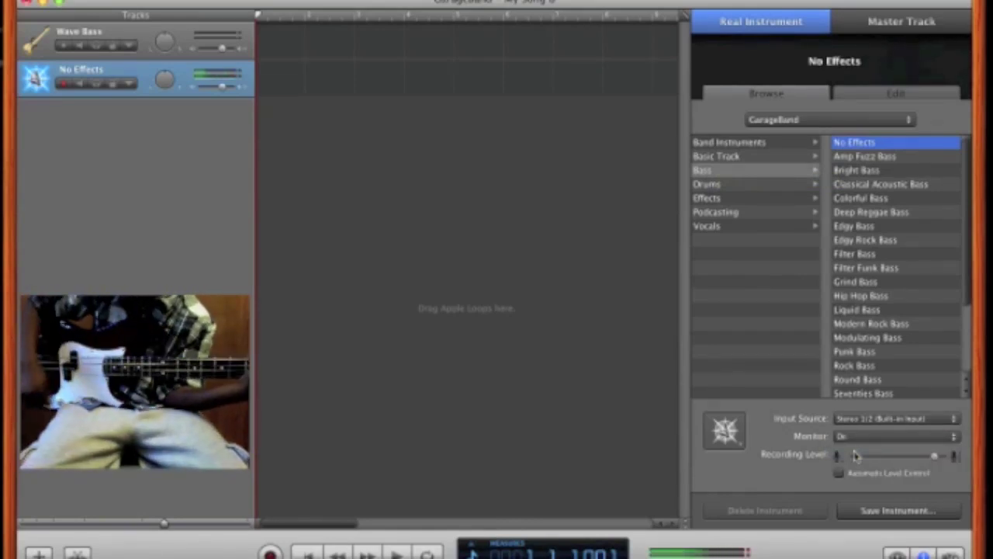
key(XF86AudioRaiseVolume)
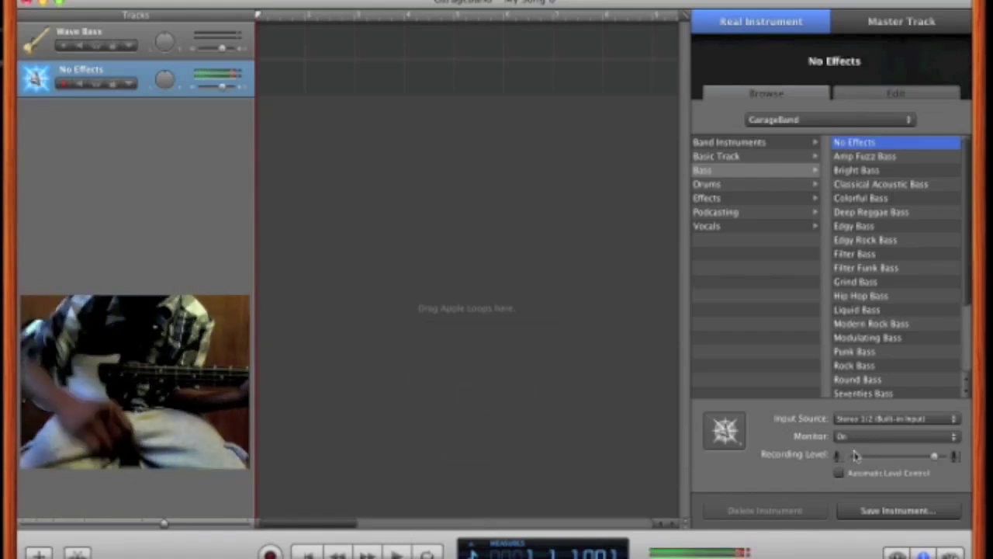
click(908, 94)
Step: Add Amp Simulation, trying American Lead and Big Wheels before settling on Classic Rock
click(774, 237)
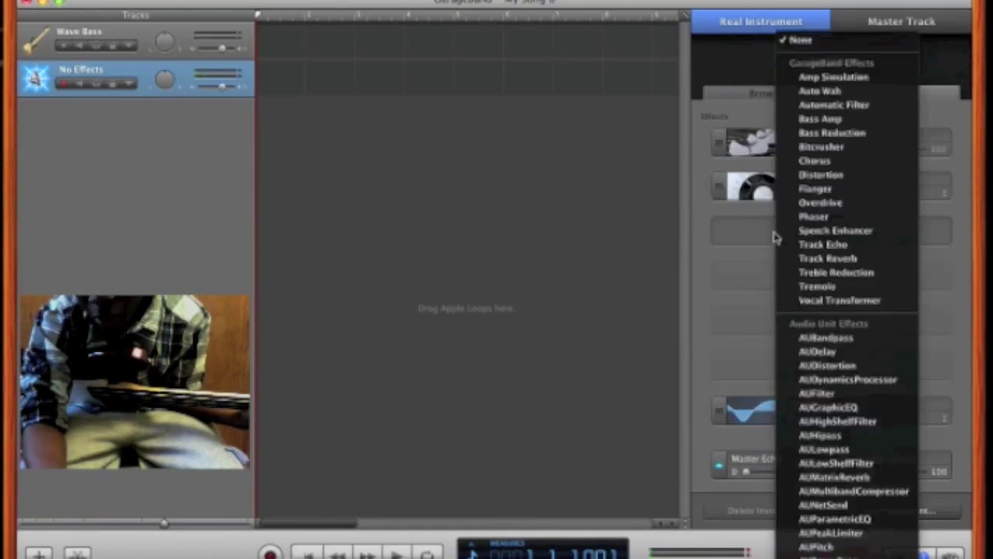
click(821, 79)
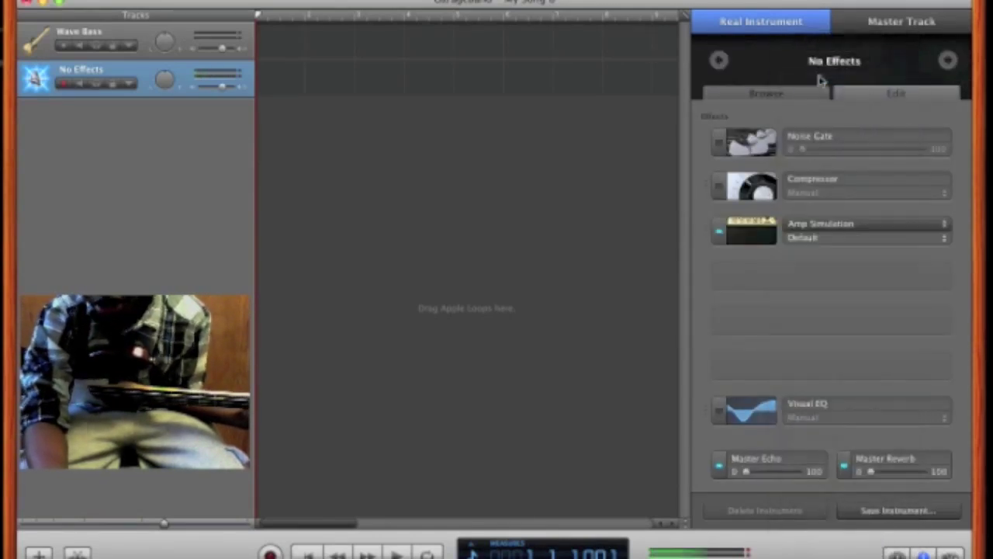
click(805, 238)
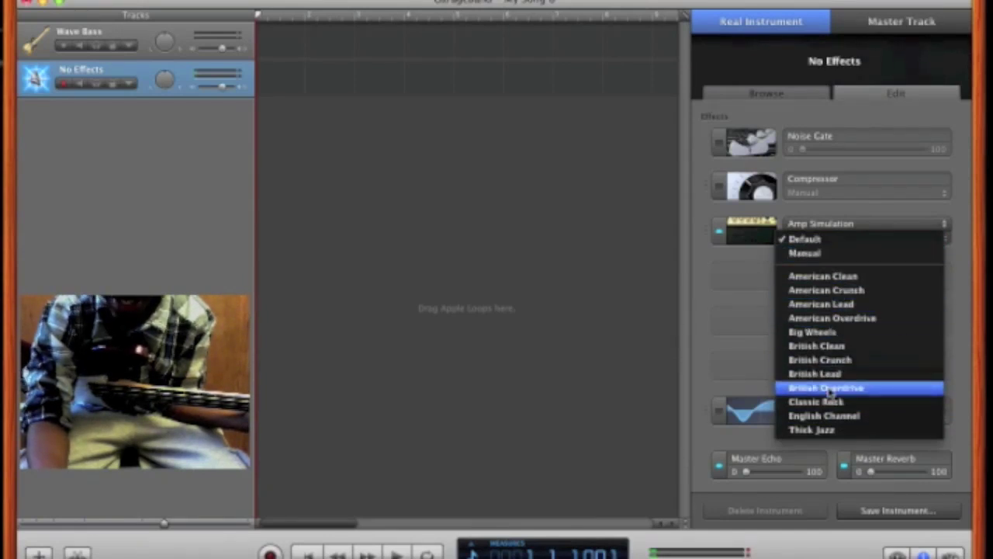
click(823, 305)
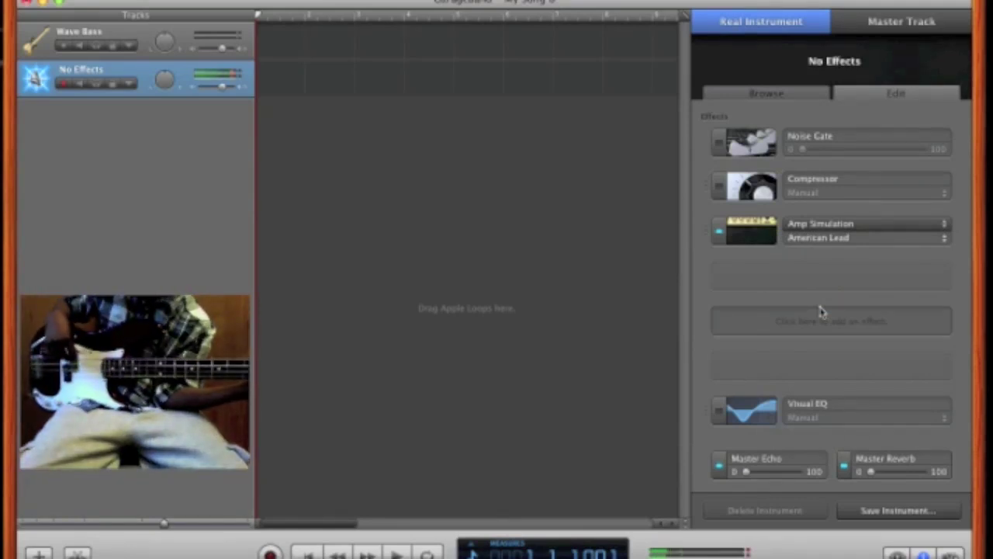
click(838, 239)
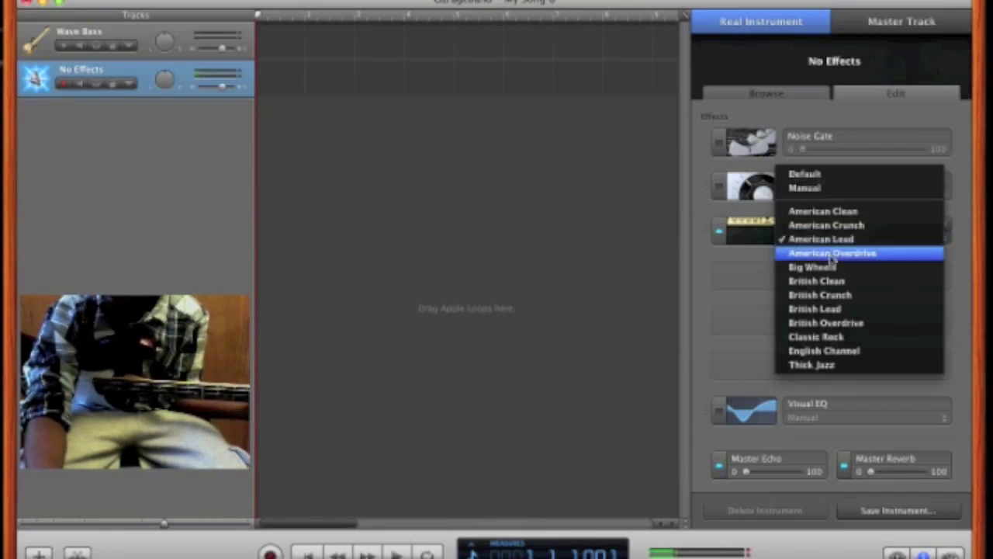
click(830, 267)
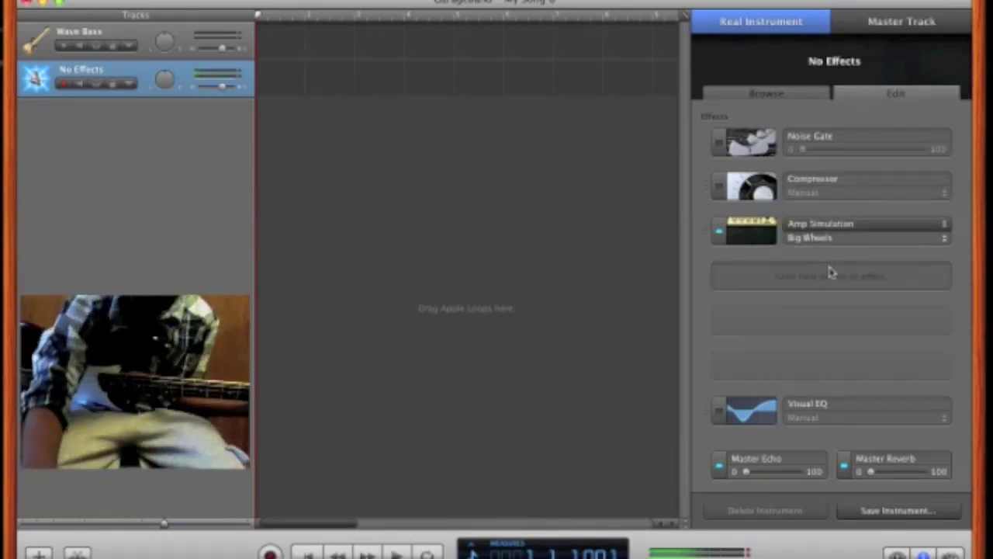
click(819, 243)
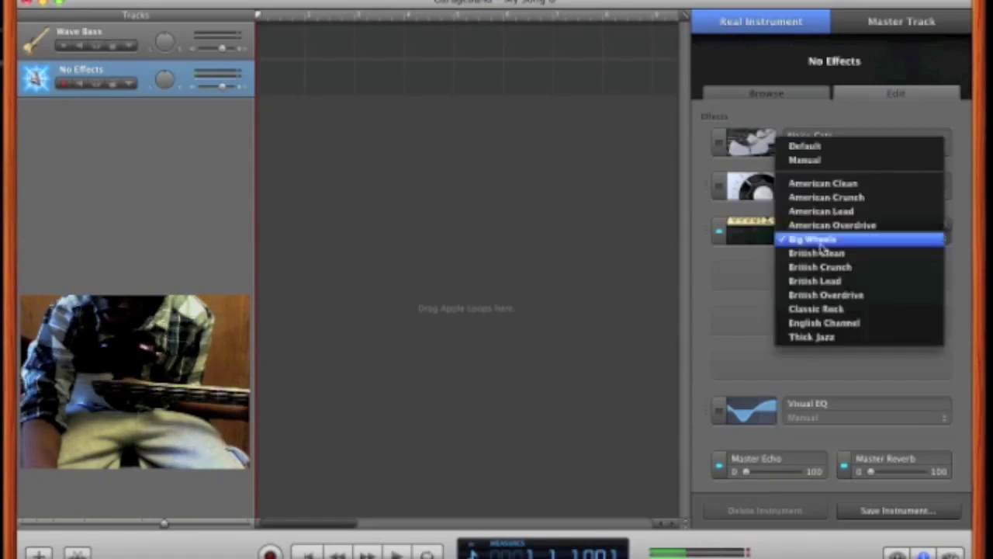
click(821, 311)
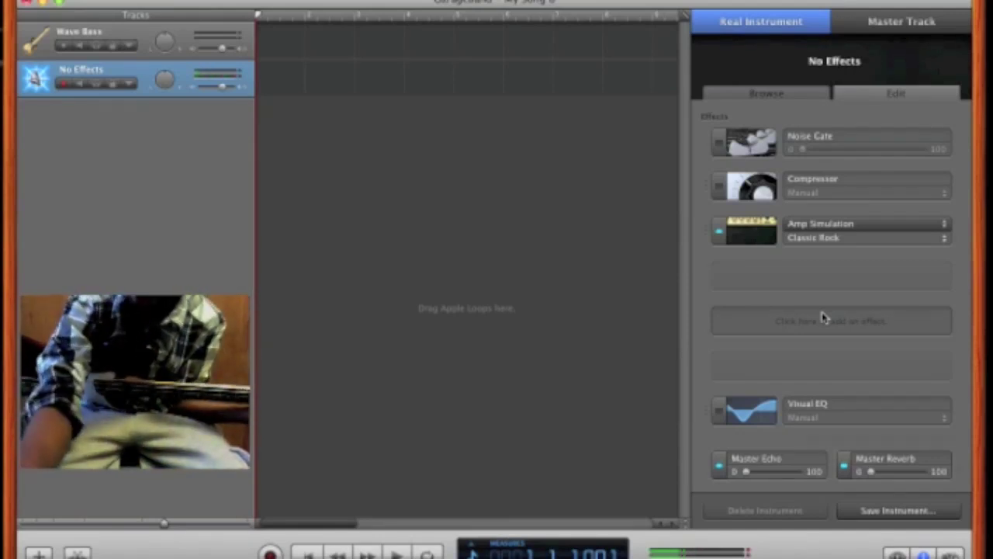
key(XF86AudioLowerVolume)
key(XF86AudioLowerVolume)
key(XF86AudioLowerVolume)
key(XF86AudioLowerVolume)
key(XF86AudioLowerVolume)
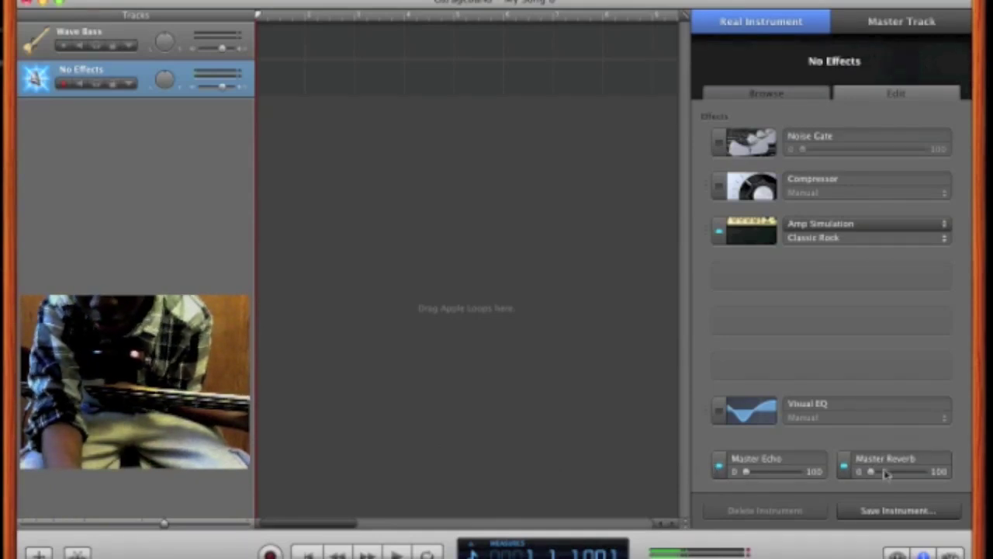
Step: Increase the track's Master Reverb and Master Echo amounts and keep monitoring On at the feedback warning
drag(872, 474, 896, 475)
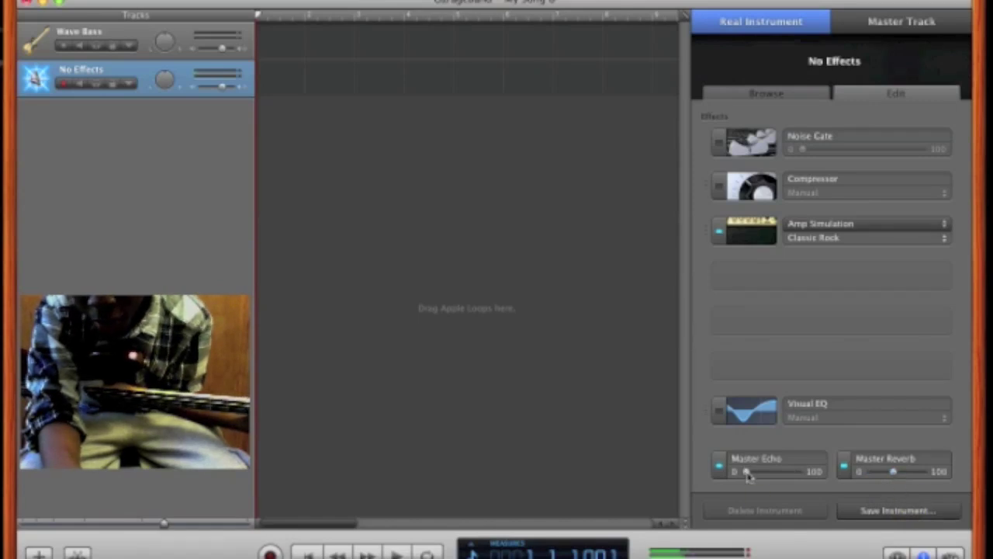
drag(747, 471, 765, 475)
key(XF86AudioRaiseVolume)
key(XF86AudioRaiseVolume)
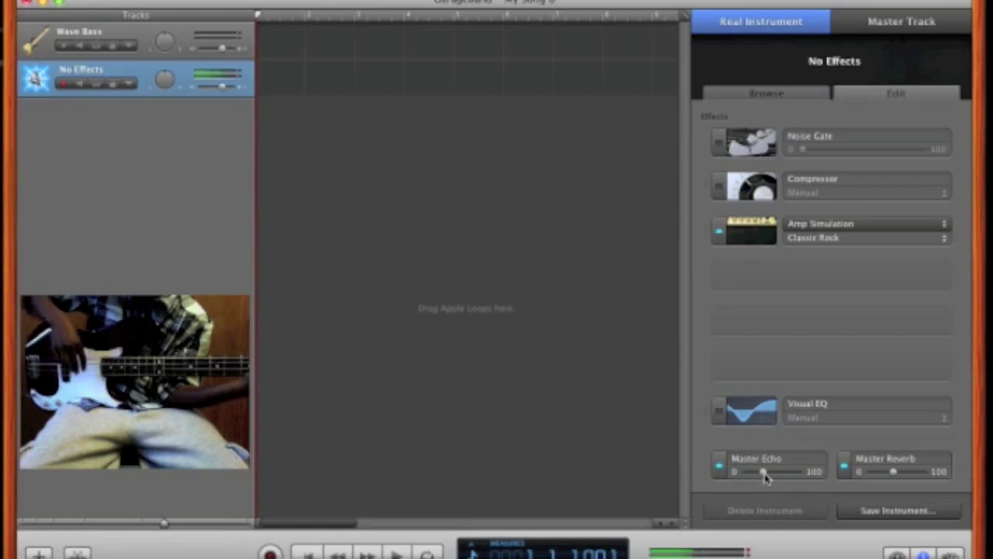
key(XF86AudioRaiseVolume)
key(XF86AudioRaiseVolume)
key(XF86AudioRaiseVolume)
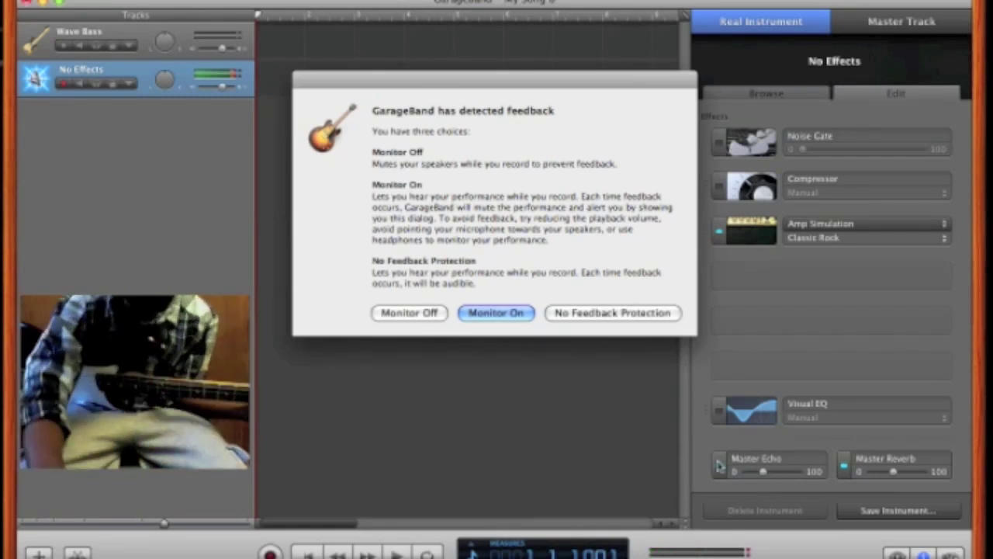
click(497, 314)
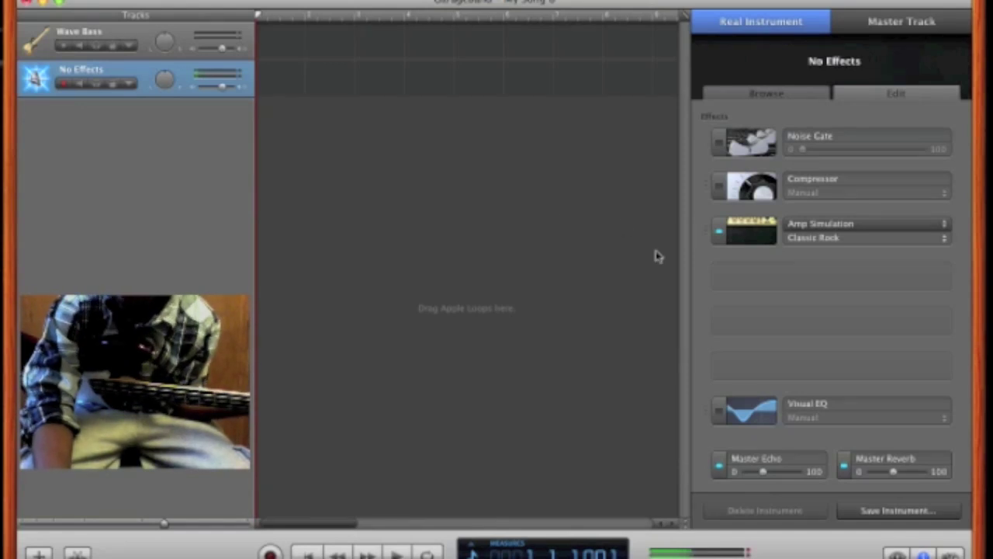
key(XF86AudioLowerVolume)
key(XF86AudioLowerVolume)
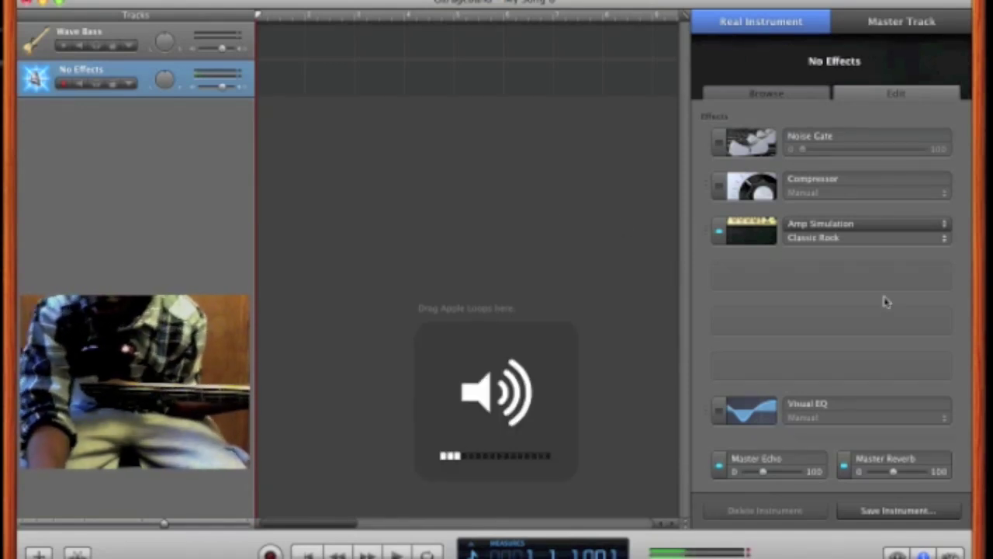
click(876, 286)
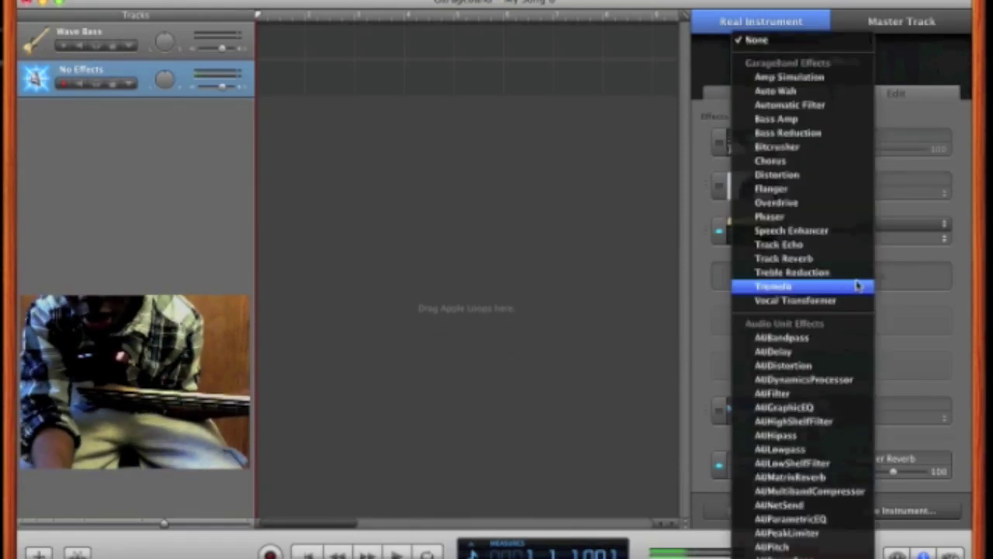
Step: Add a Phaser effect on its Default preset below the Classic Rock Amp Simulation
click(811, 219)
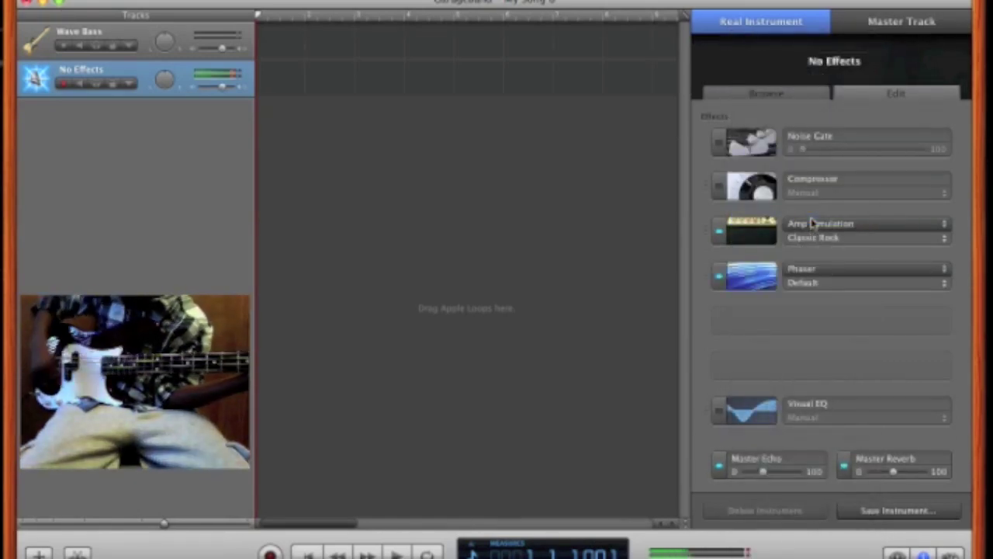
key(XF86AudioRaiseVolume)
key(XF86AudioRaiseVolume)
key(XF86AudioRaiseVolume)
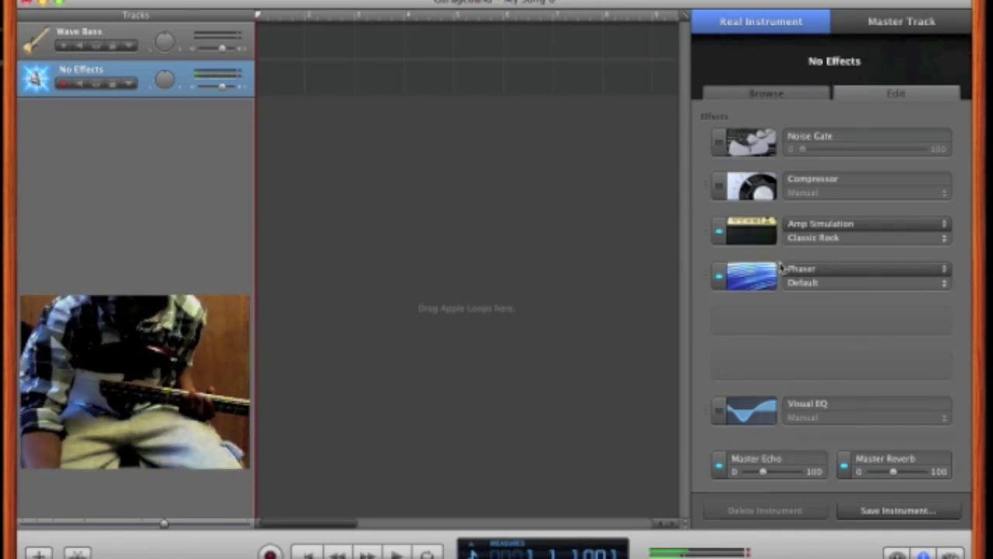
Step: Delete the No Effects track and give the Wave Bass track Tight Acoustic Bass without feedback protection
click(765, 94)
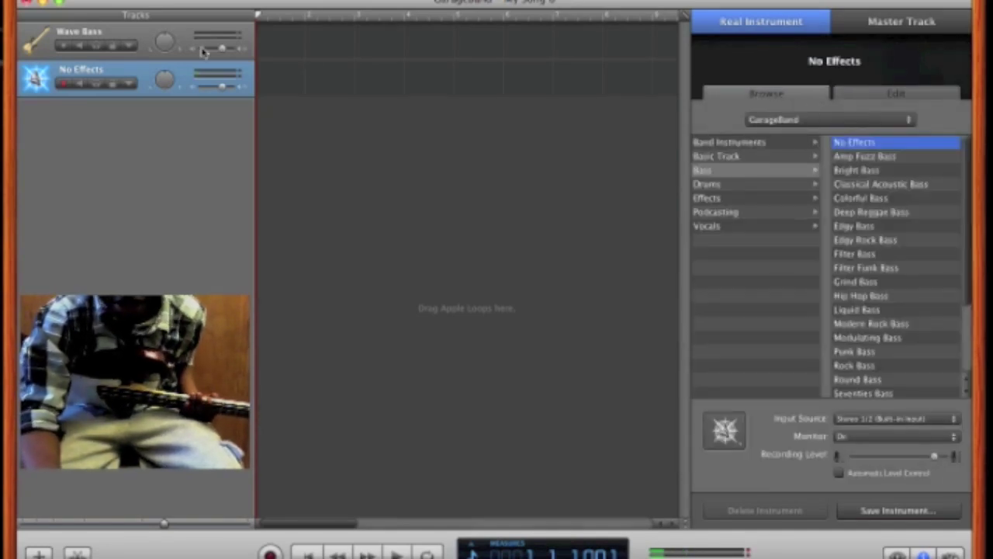
click(134, 73)
key(super+BackSpace)
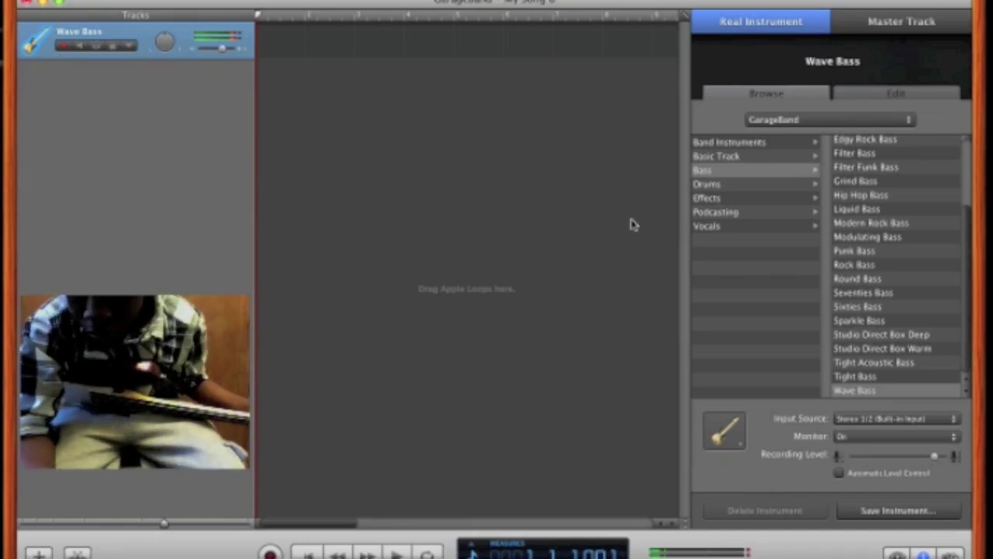
click(867, 362)
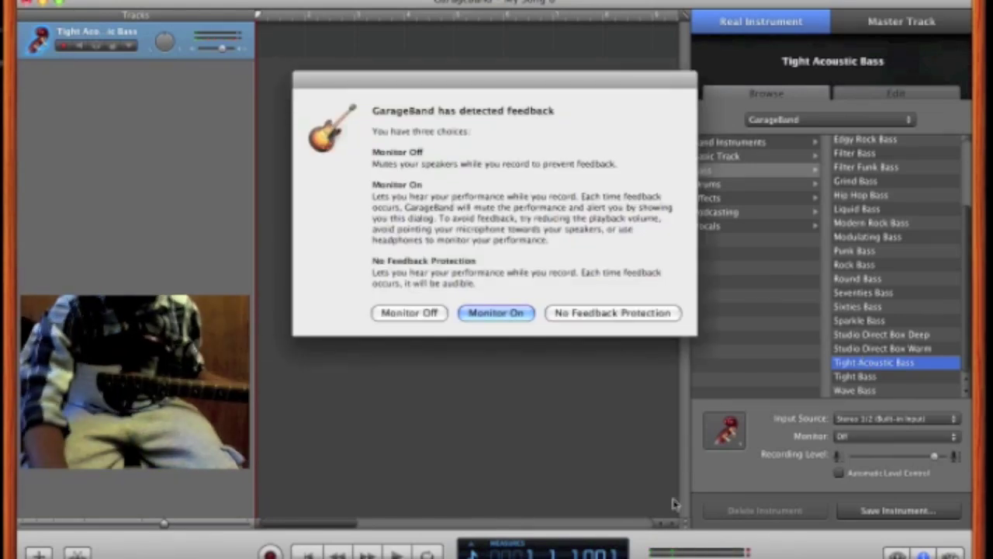
click(580, 315)
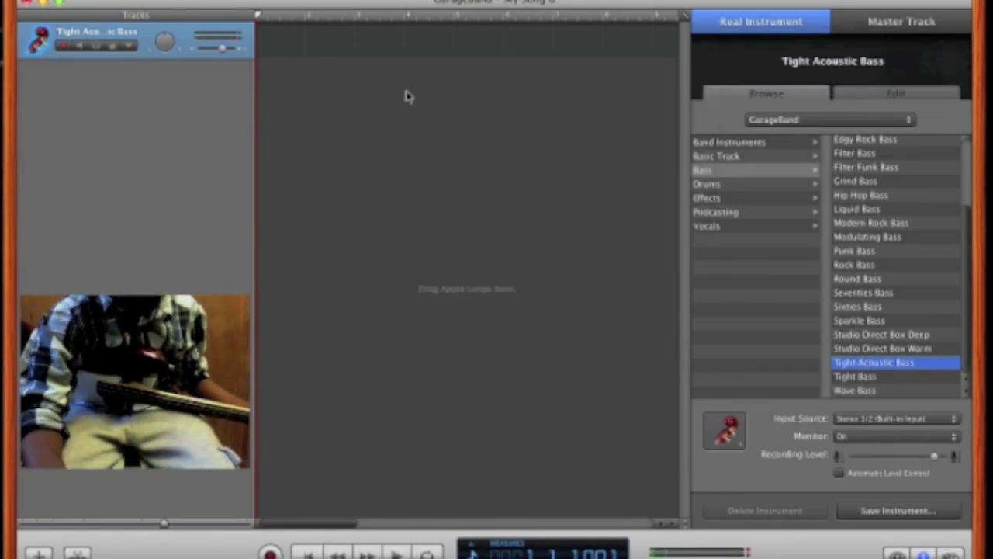